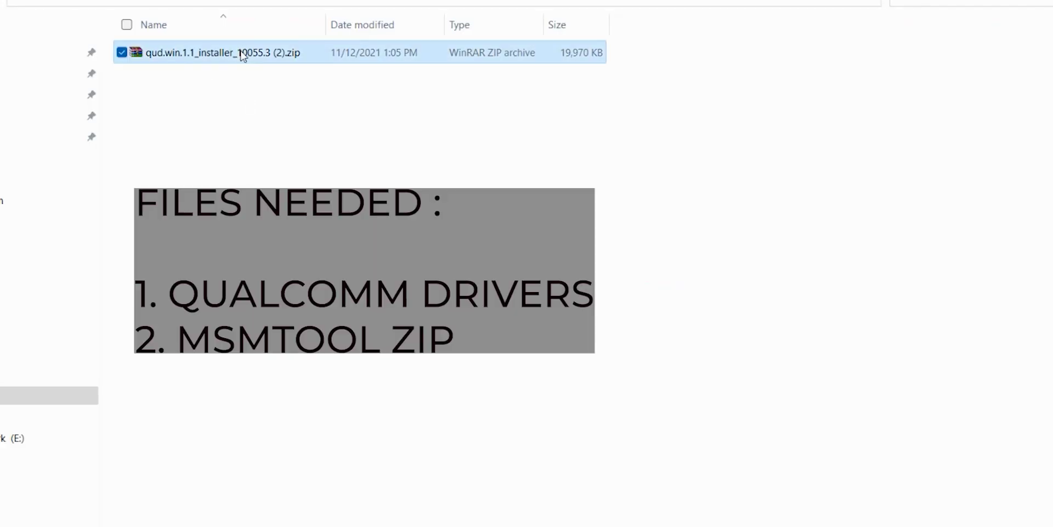
Extract the downloaded Qualcomm USB driver zip.
right_click(243, 54)
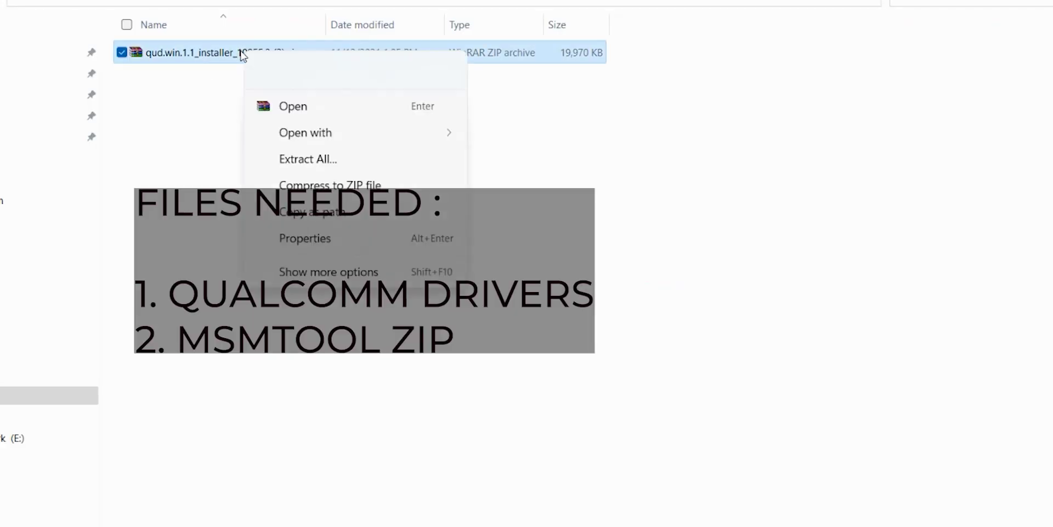
left_click(291, 159)
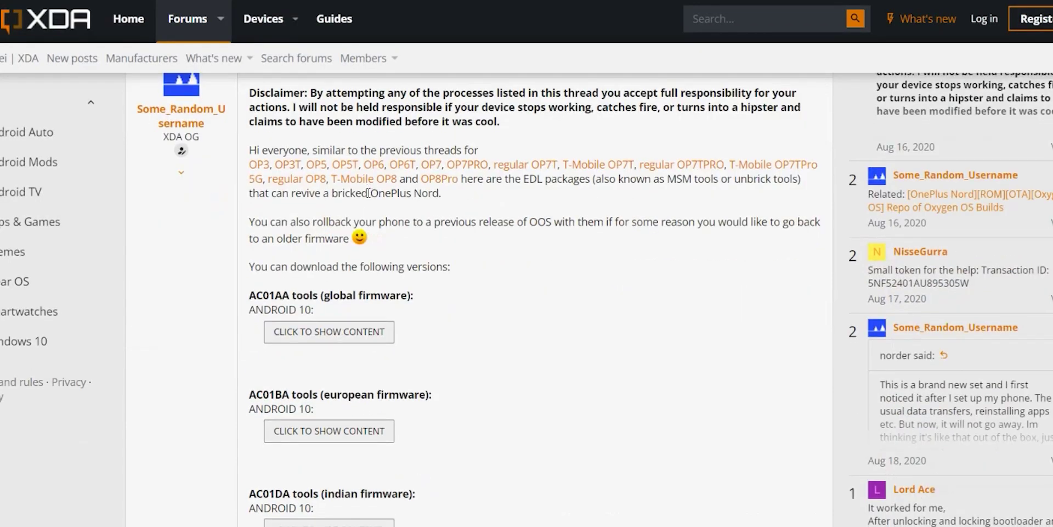
scroll(368, 193, "down", 3)
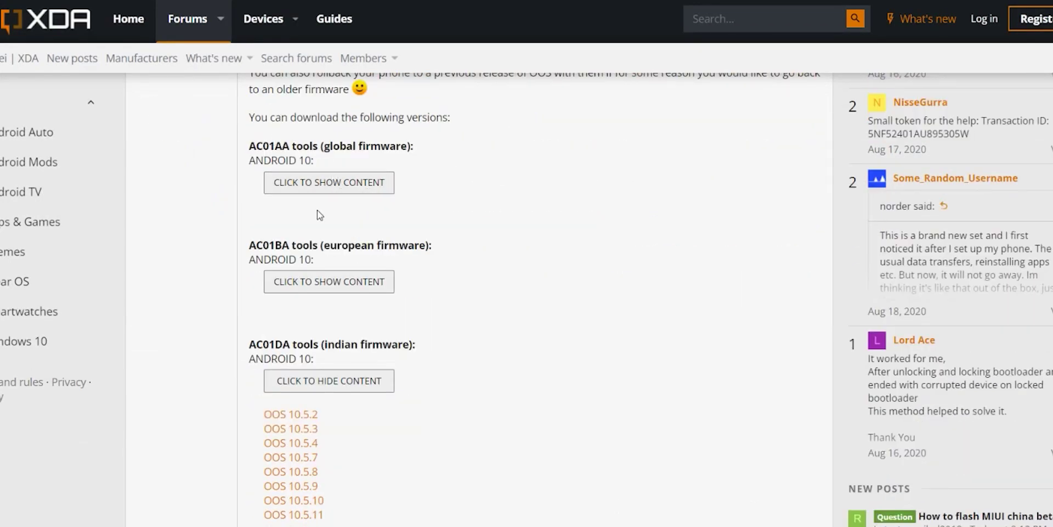
Reveal the hidden OOS download links on the XDA thread and highlight the OOS 10.5.2–10.5.11 list.
left_click(355, 293)
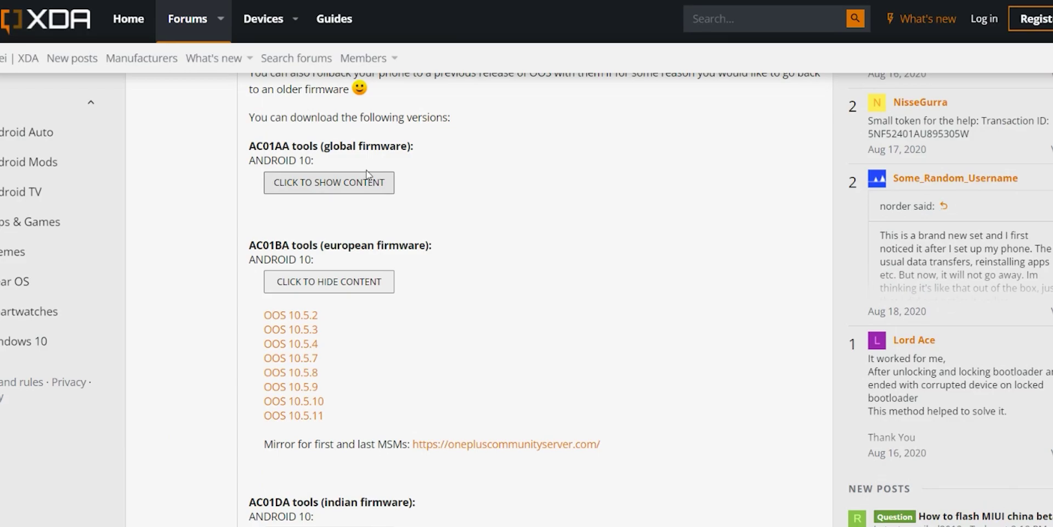
left_click(351, 182)
scroll(420, 165, "down", 1)
scroll(419, 165, "down", 3)
scroll(419, 165, "down", 4)
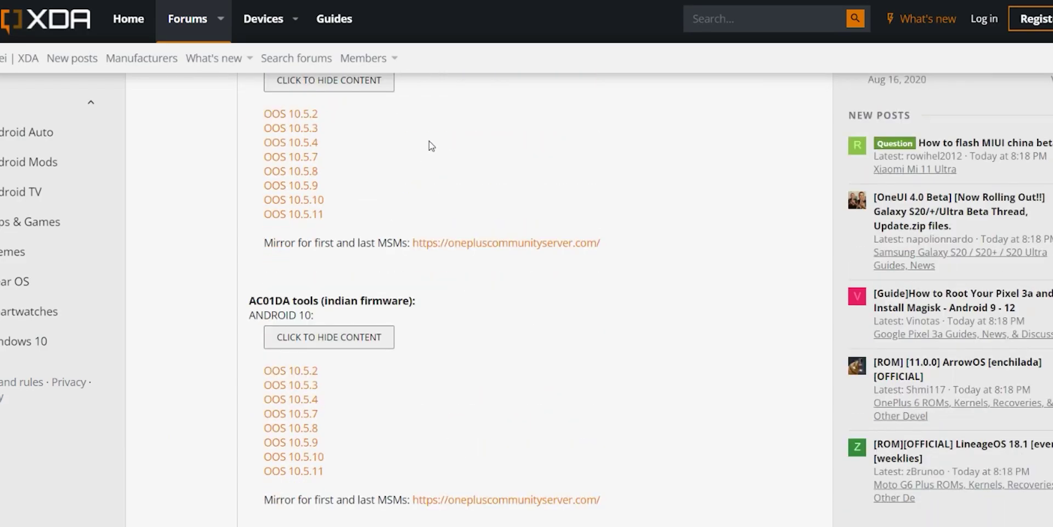
scroll(431, 145, "down", 3)
scroll(351, 170, "down", 2)
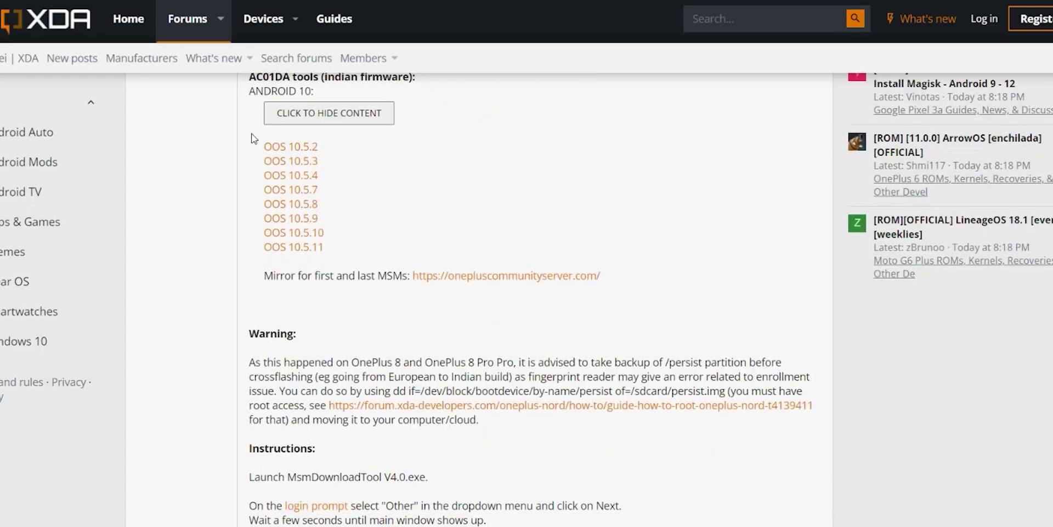
left_click_drag(254, 137, 366, 257)
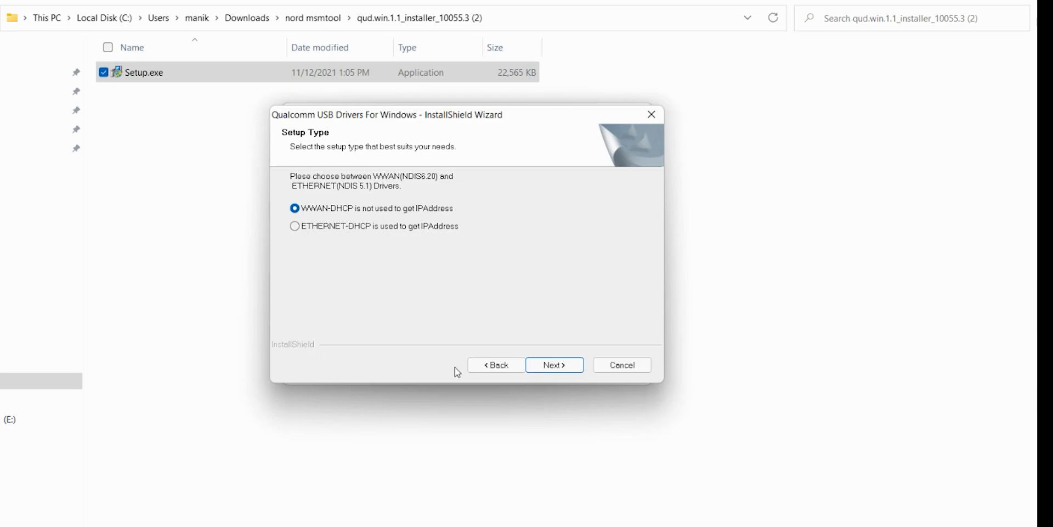
Keep WWAN-DHCP and advance the Qualcomm driver wizard past welcome and license to Install.
left_click(555, 366)
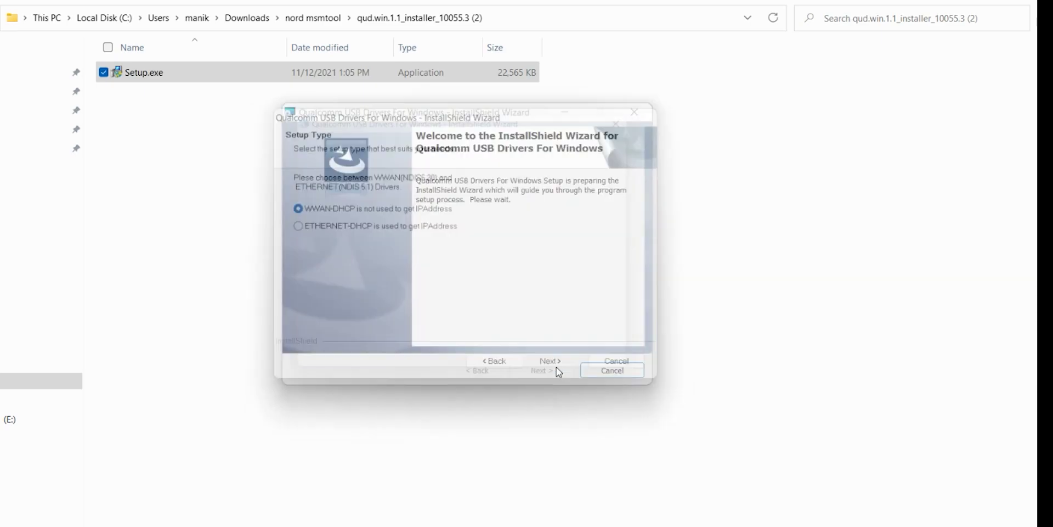
left_click(540, 377)
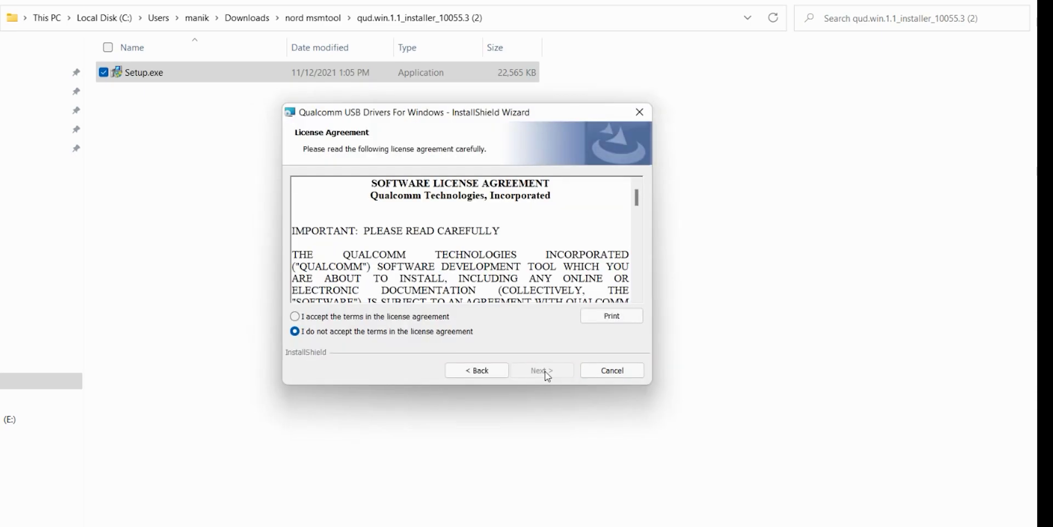
left_click(540, 366)
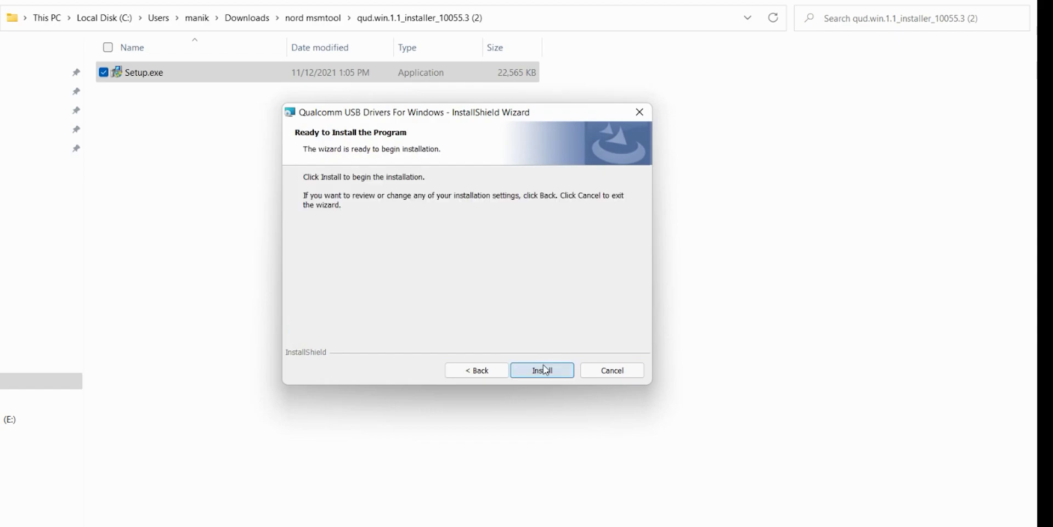
right_click(252, 105)
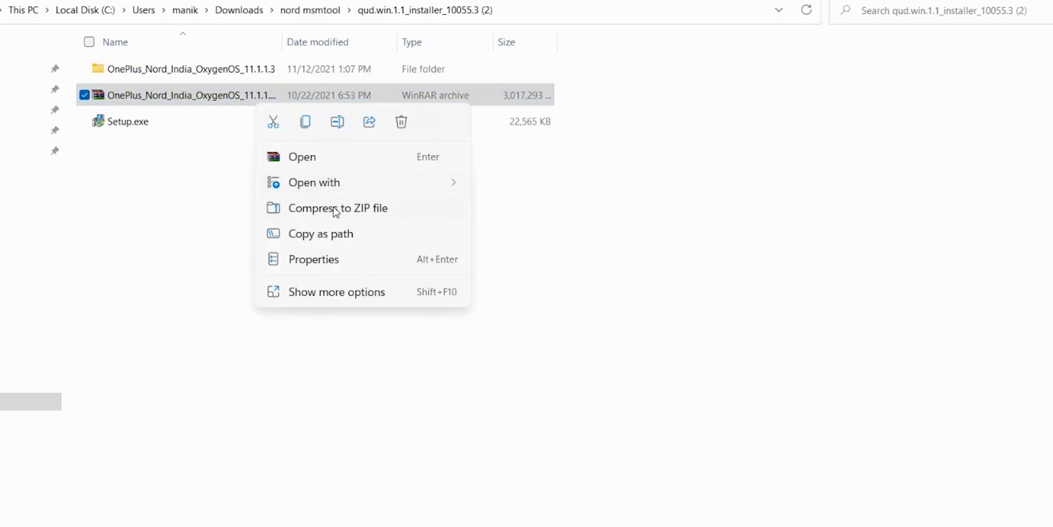
Extract OnePlus_Nord_India_OxygenOS_11.1.1.3.rar here, producing the avicii_14_I.20_210519 folder.
left_click(340, 302)
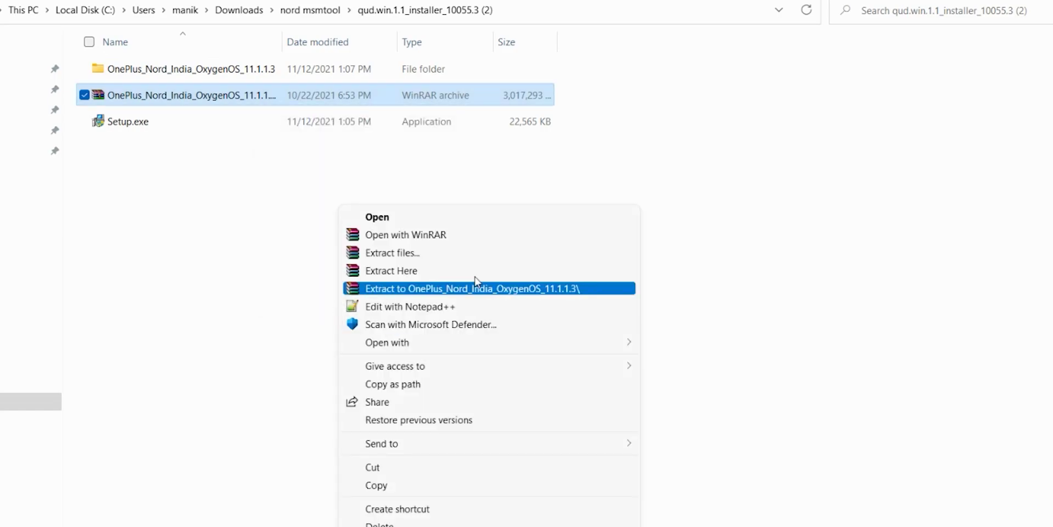
left_click(424, 272)
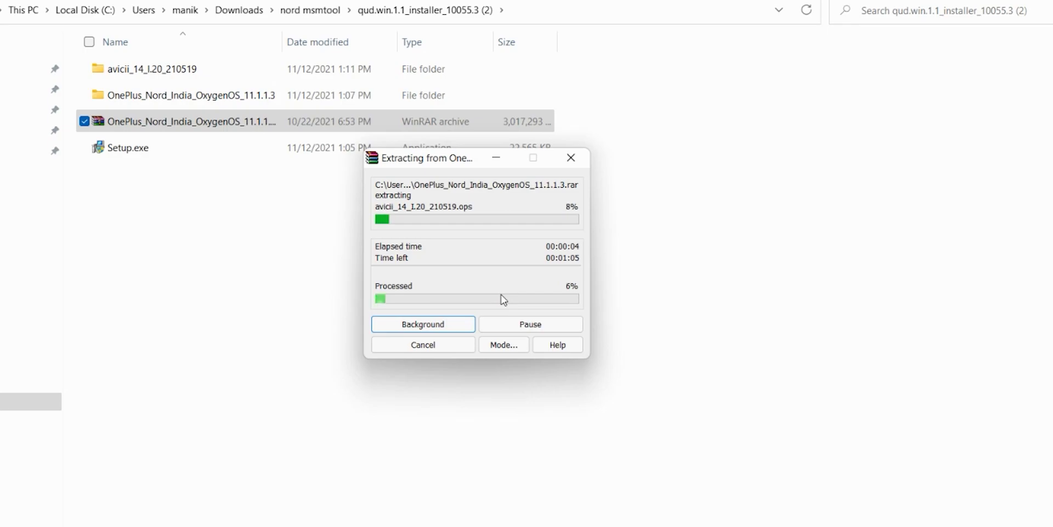
left_click(442, 349)
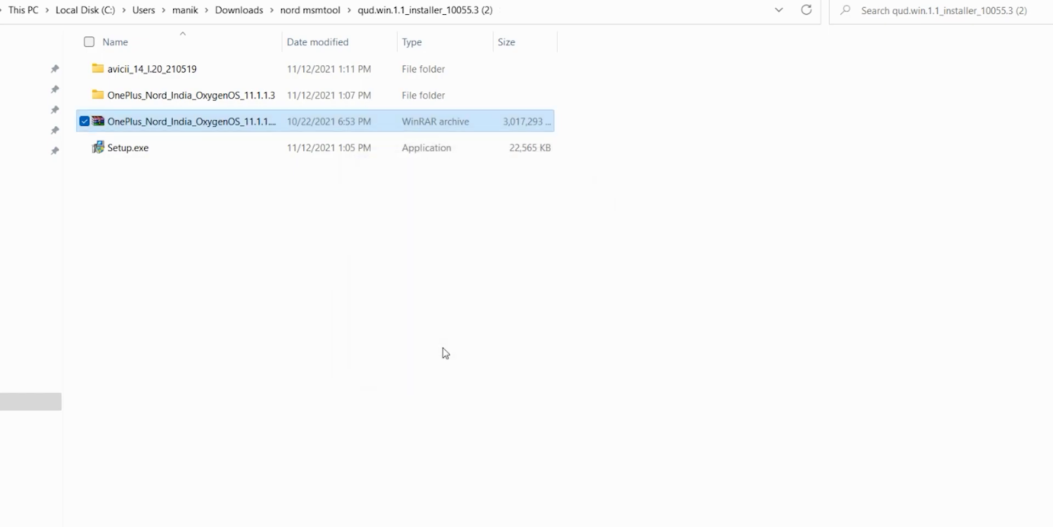
Run MsmDownloadTool V4.0 from the avicii folder, log in as Others, and set Target to India.
double_click(277, 101)
double_click(290, 72)
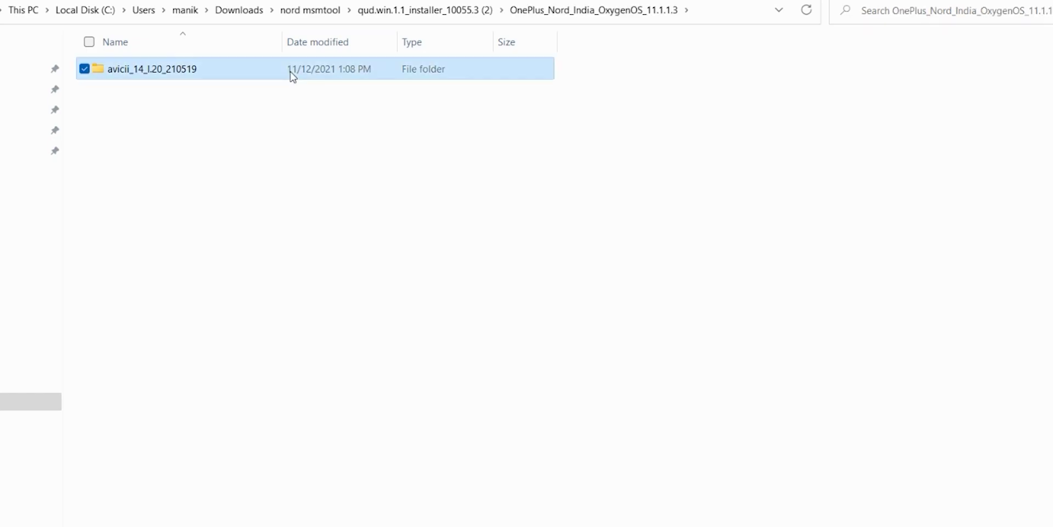
left_click(176, 202)
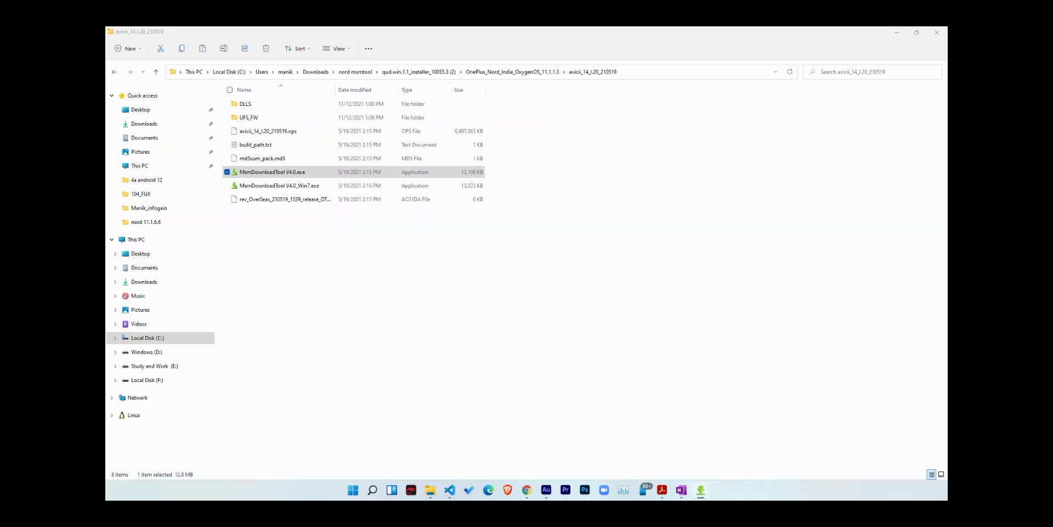
left_click_drag(352, 237, 569, 189)
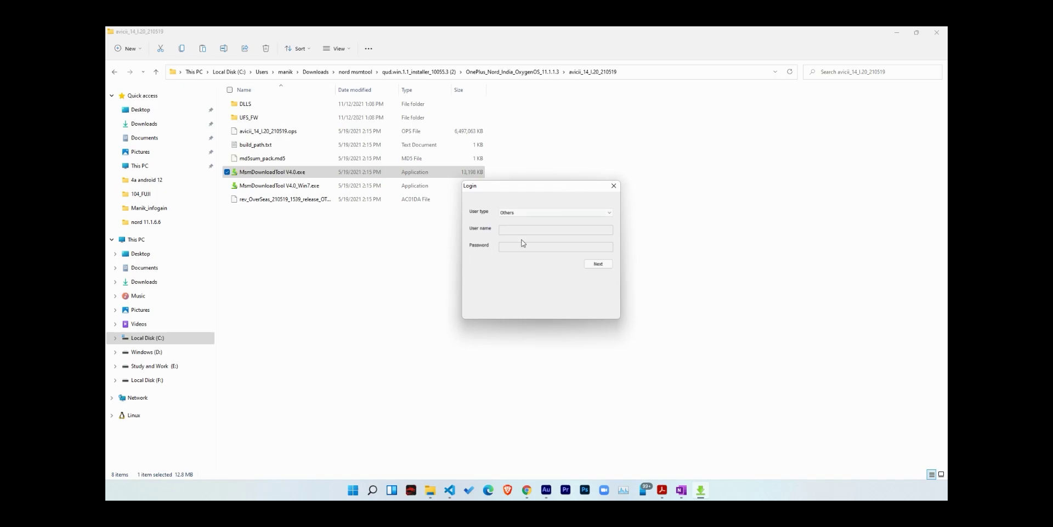
left_click(599, 264)
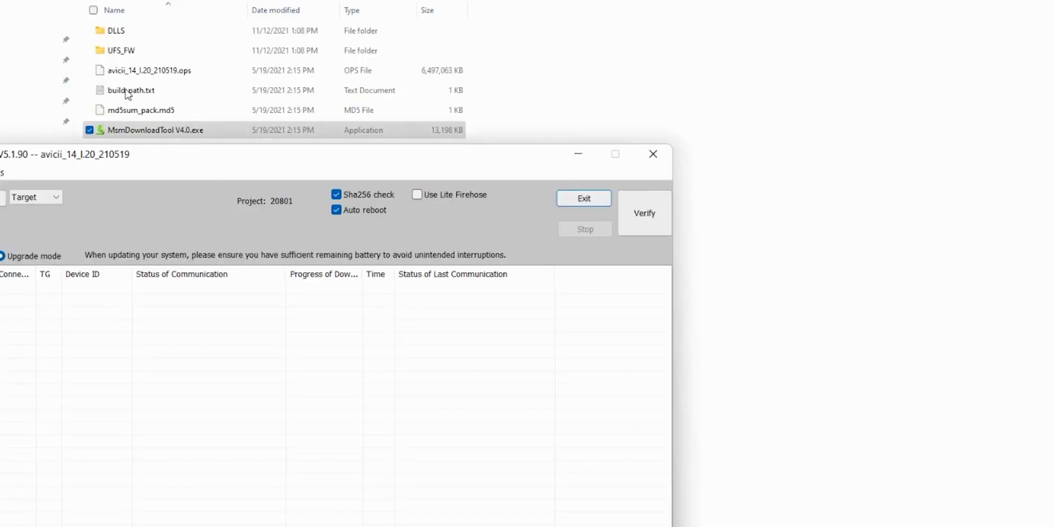
left_click_drag(358, 150, 474, 90)
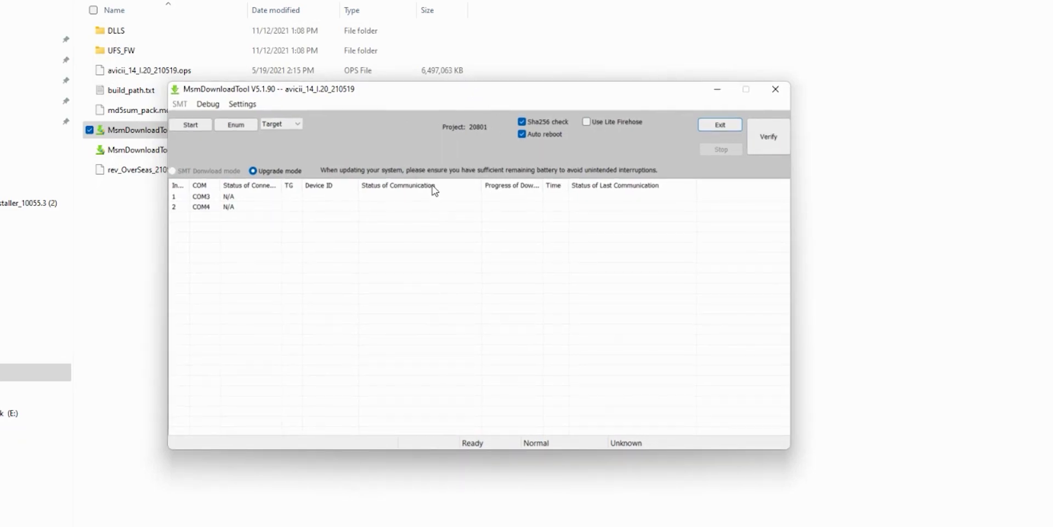
left_click(276, 143)
Start the India firmware flash so the tool waits for the phone.
left_click(191, 124)
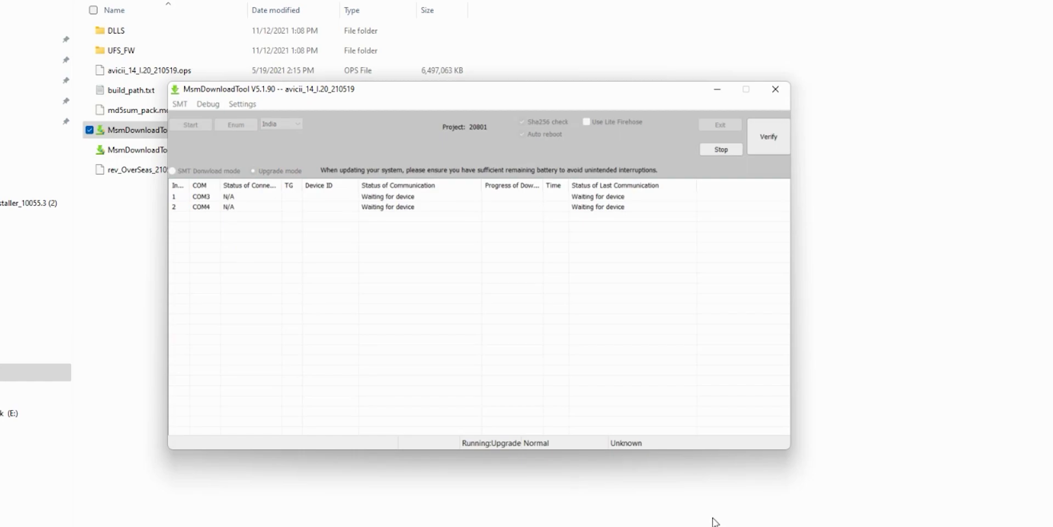